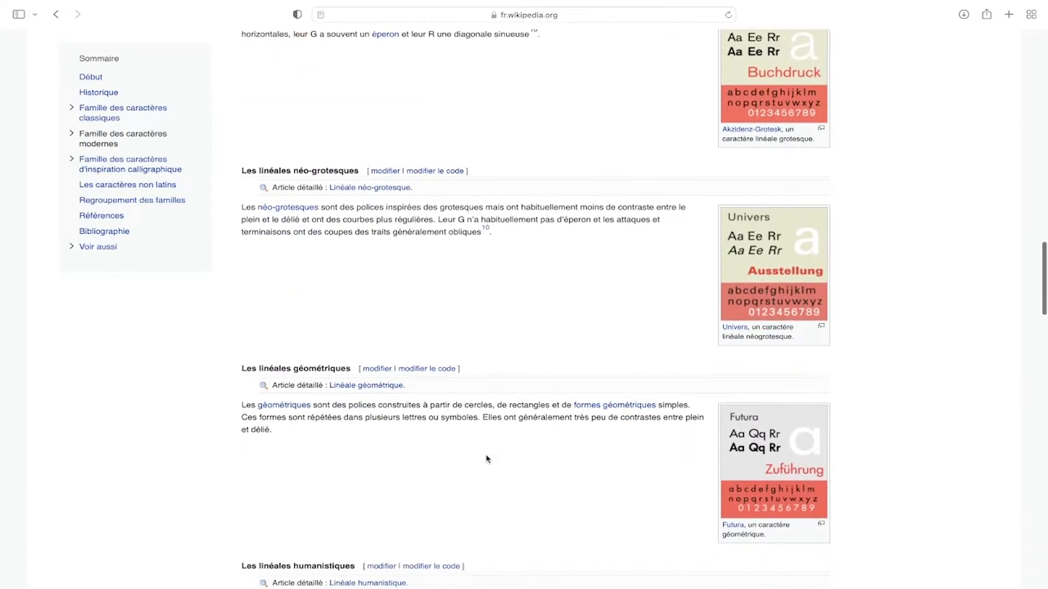
Examine the typeface families in the Wikipedia article, including the linéales, scriptes, manuaires, fractures, didones and mécanes
scroll(487, 459, "down", 2)
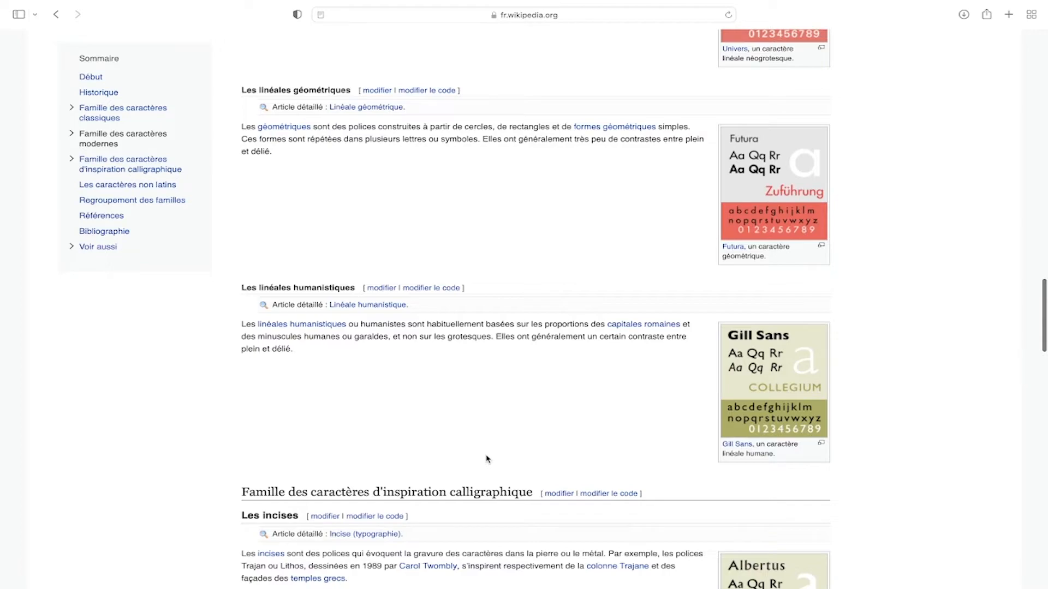
scroll(487, 459, "down", 12)
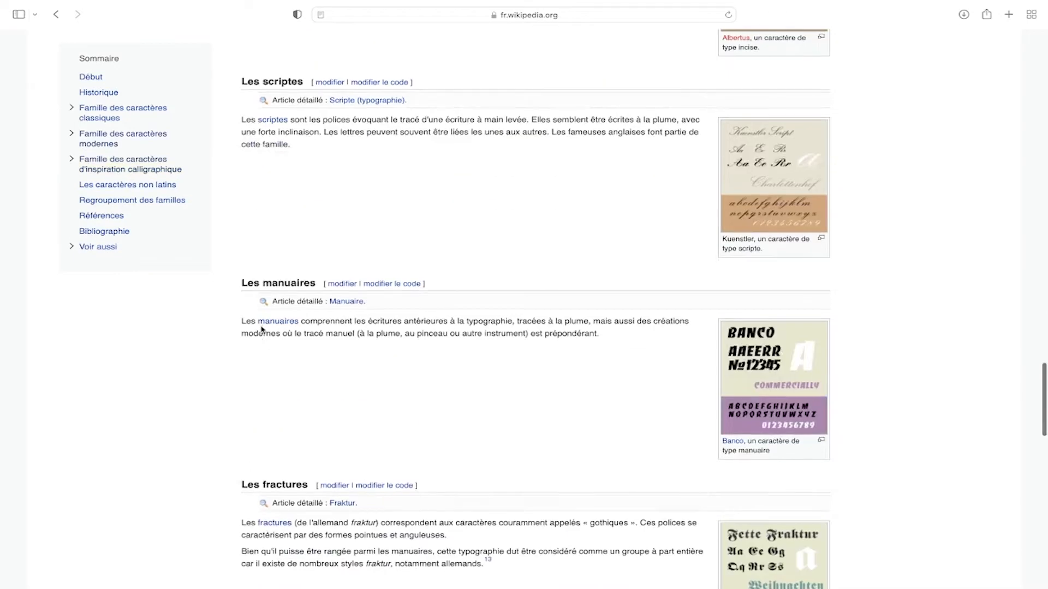
scroll(262, 329, "down", 3)
scroll(262, 330, "down", 5)
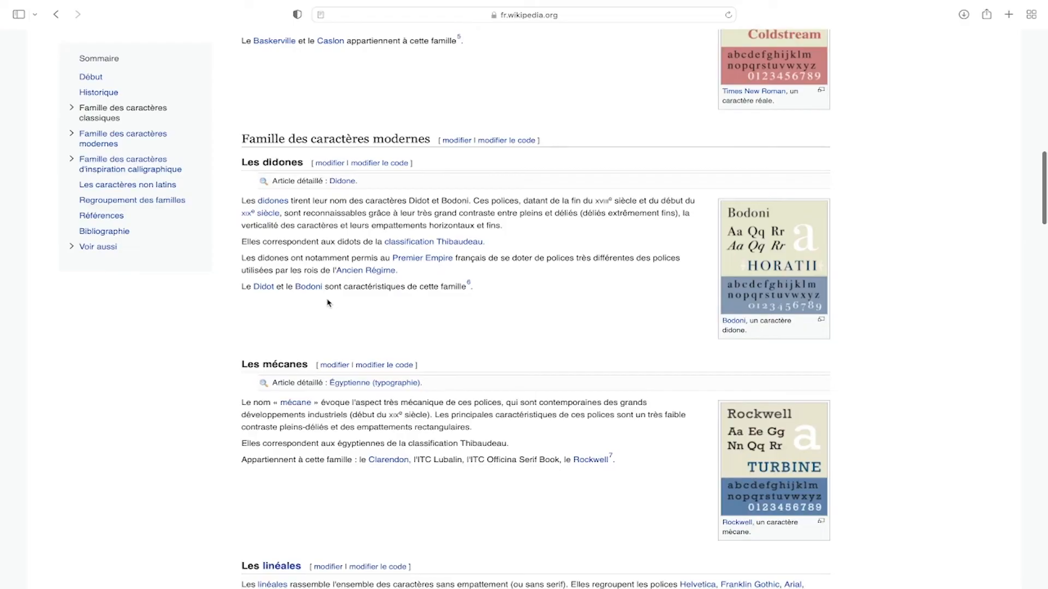
scroll(327, 303, "down", 1)
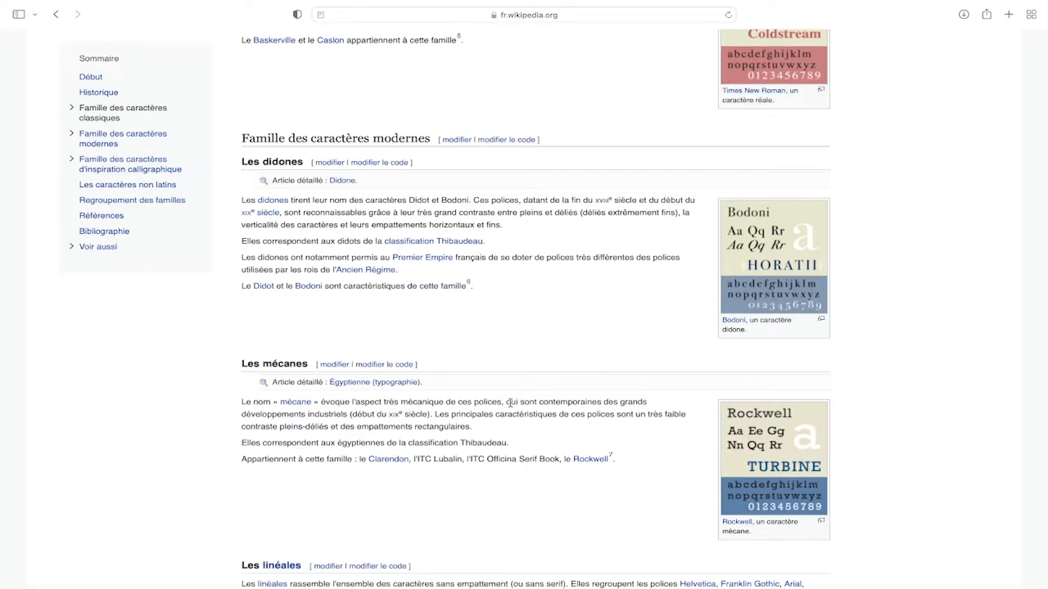
left_click(773, 451)
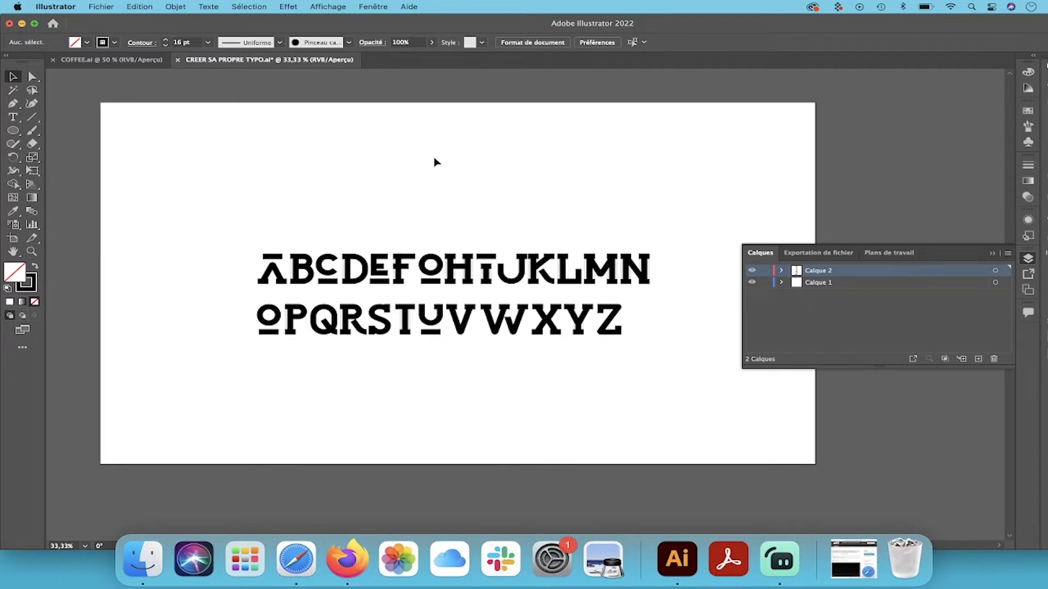
Show the guides to examine how the two rows of the alphabet align, and hide the guides again
scroll(435, 162, "down", 2)
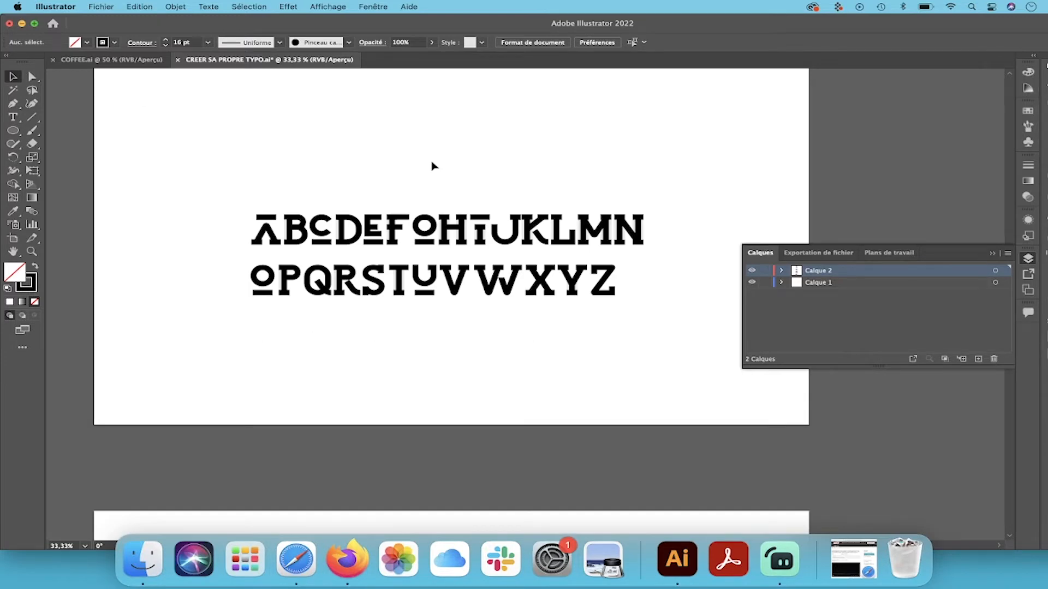
right_click(432, 165)
left_click(480, 273)
scroll(463, 199, "left", 2)
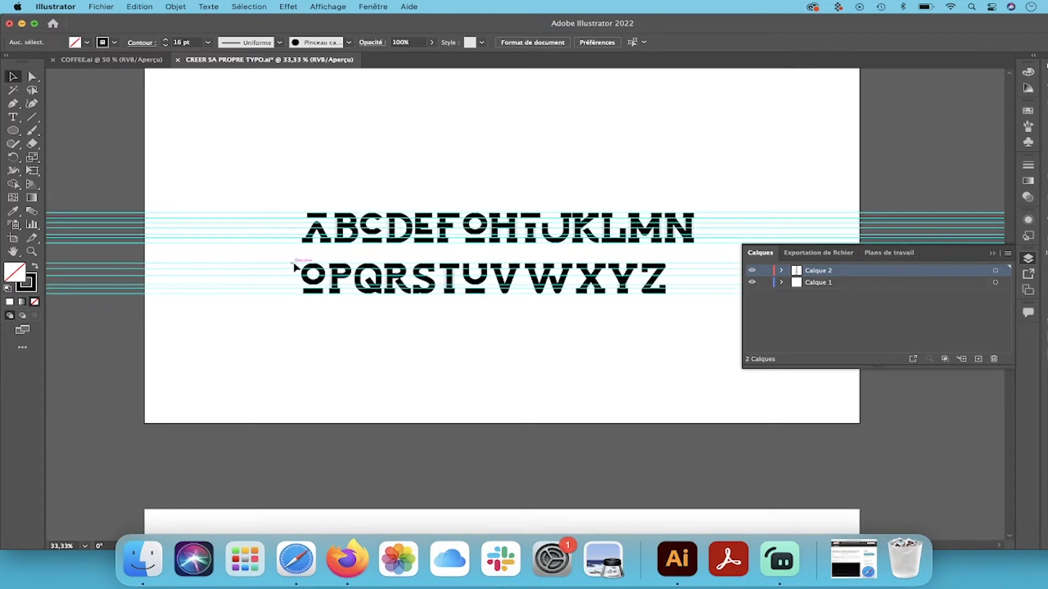
key("super+equal")
key("super+equal")
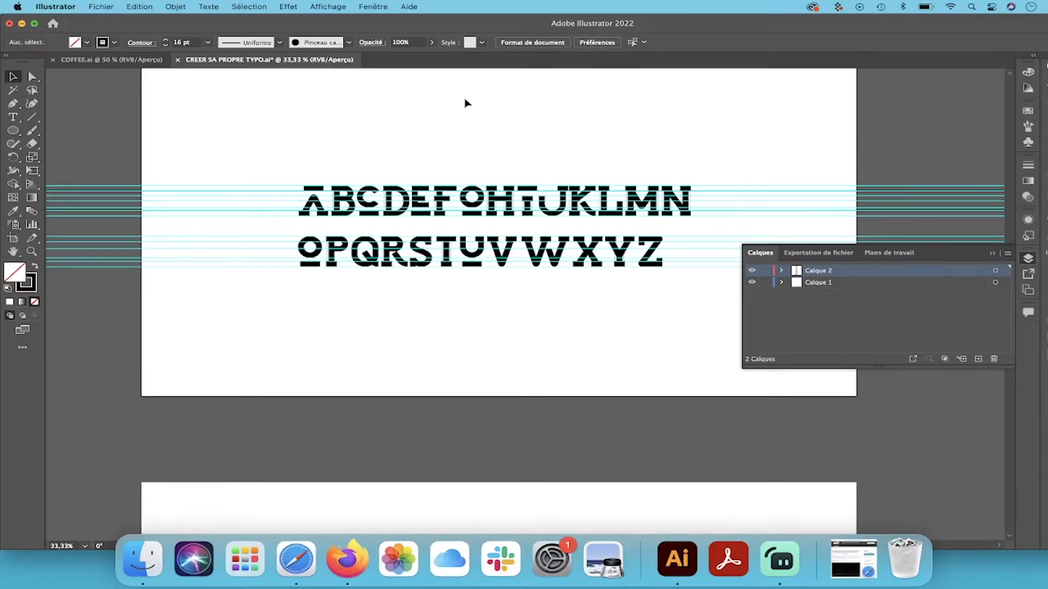
right_click(466, 102)
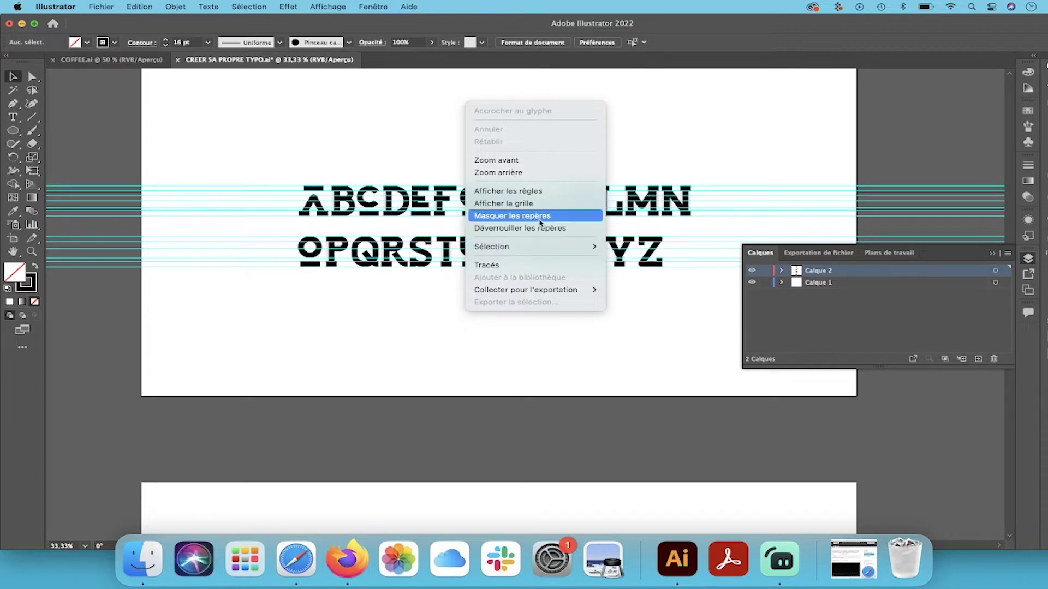
left_click(510, 216)
Display the rulers and inspect the construction paths of the alphabet's letters in outline view
key("super+r")
key("super+y")
scroll(489, 165, "up", 5)
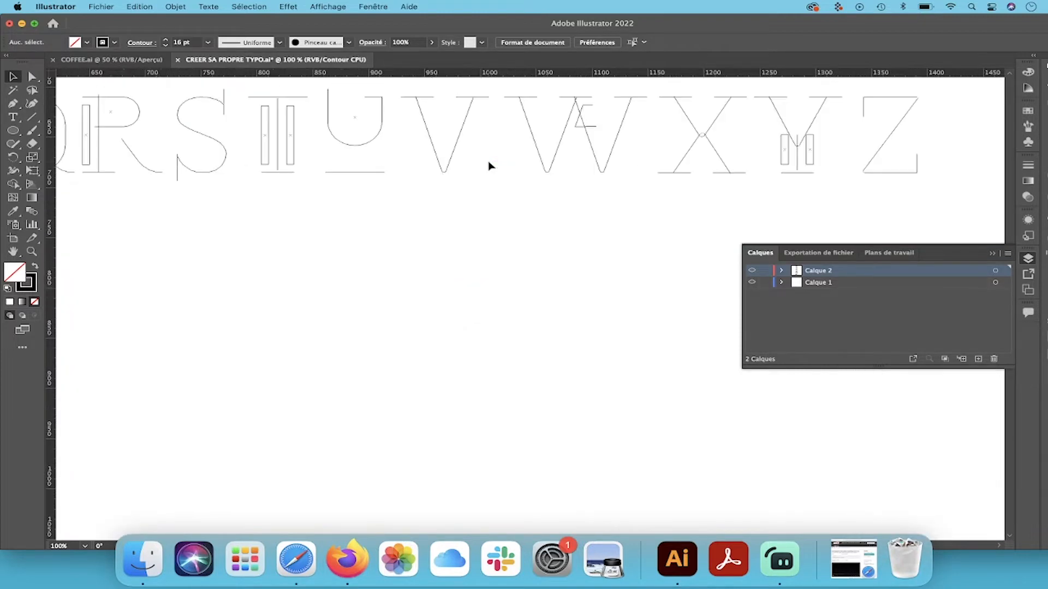
scroll(480, 175, "right", 3)
scroll(472, 184, "up", 1)
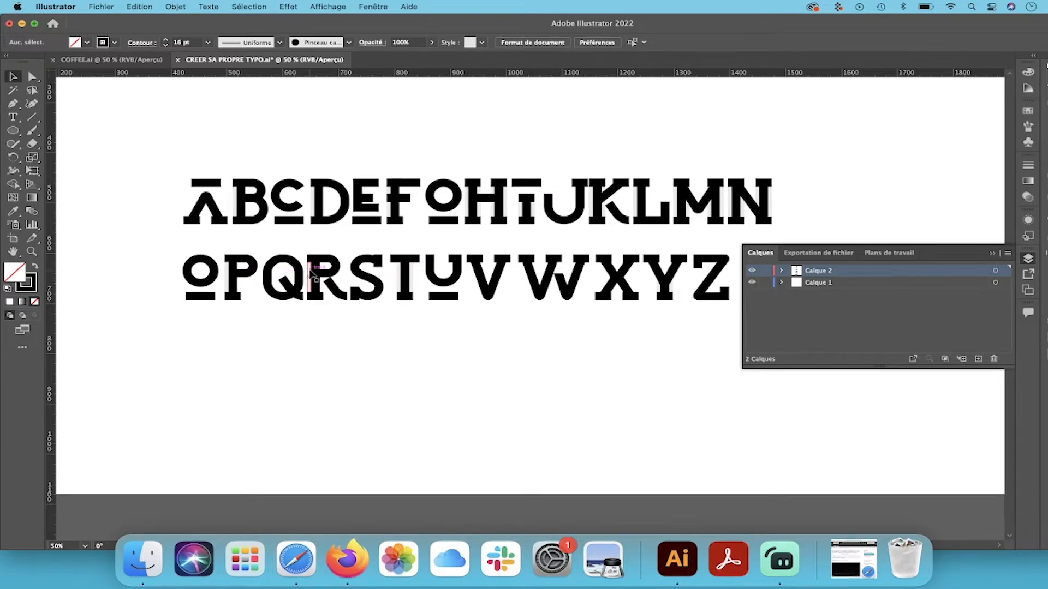
Delete the lower part of the letter B to turn it into a P, and undo the deletion
left_click_drag(260, 143, 240, 239)
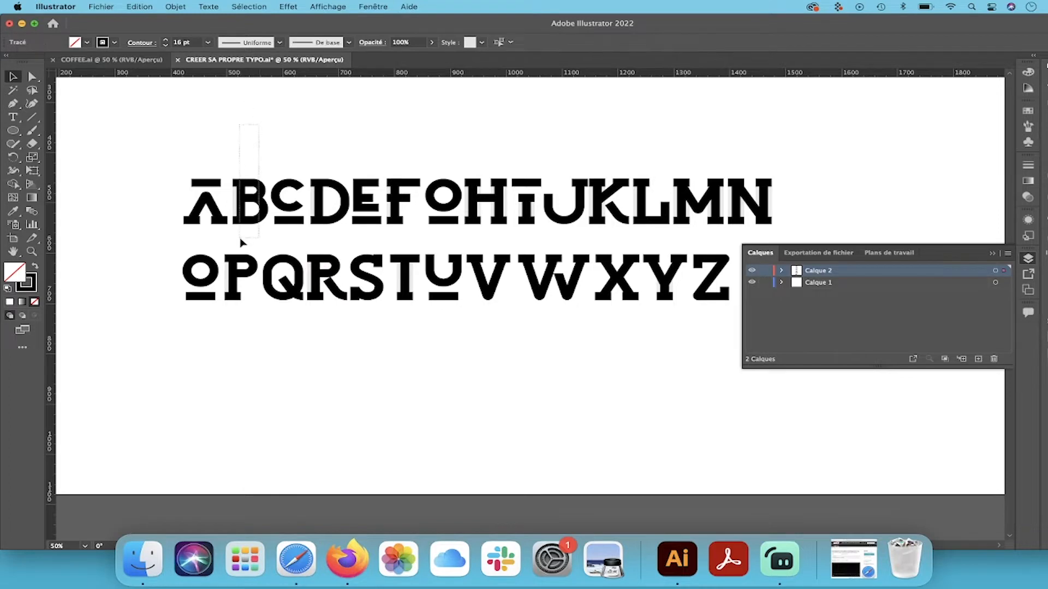
key("Delete")
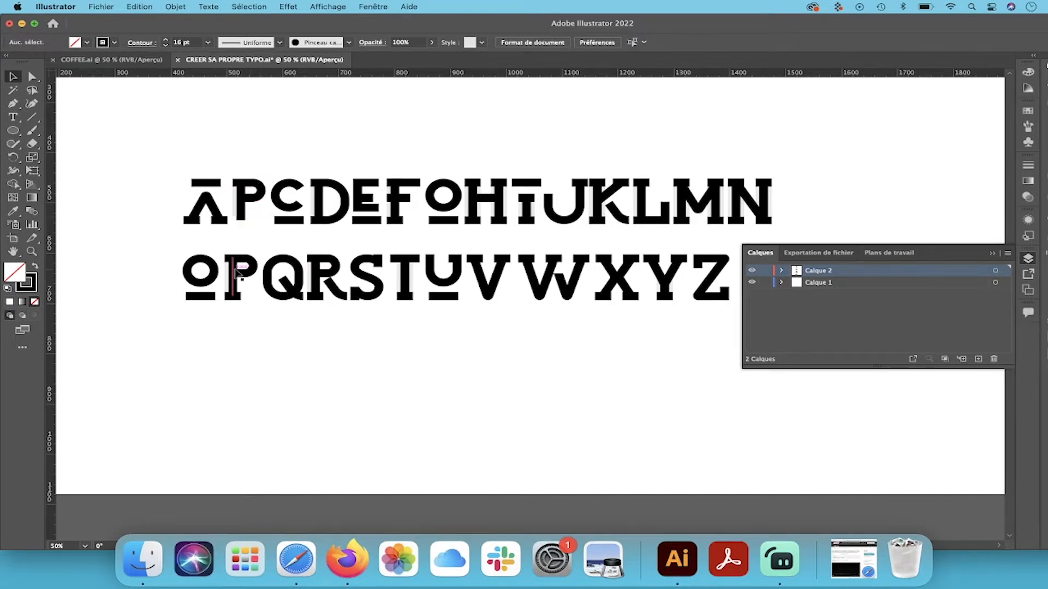
key("super+z")
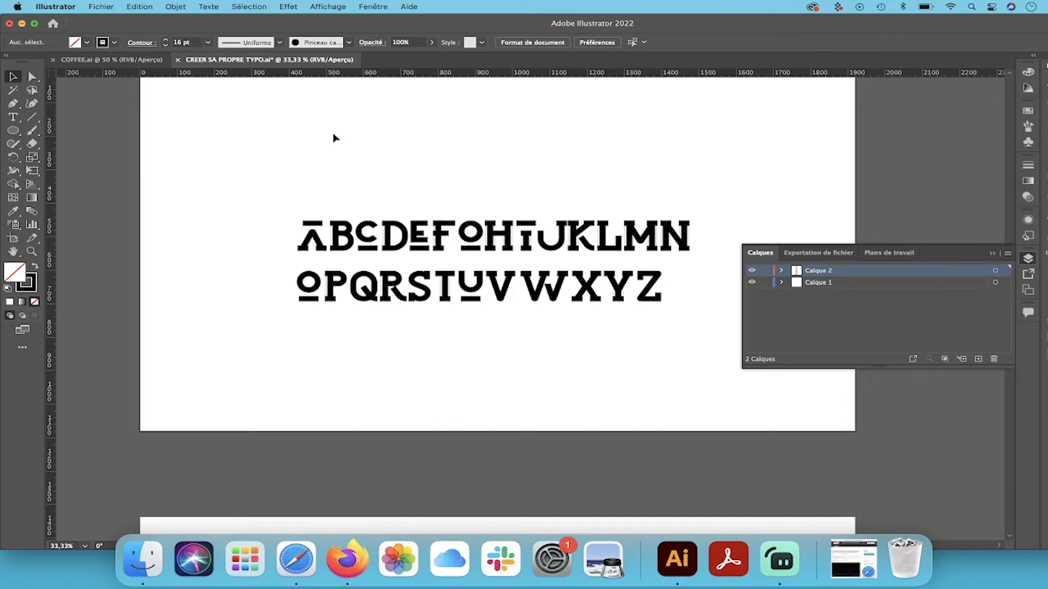
Review the artboards with the alphabet, the two CREATIVE wordmarks and the black and grey logo compositions with blue bars
scroll(415, 188, "up", 3)
scroll(414, 188, "down", 8)
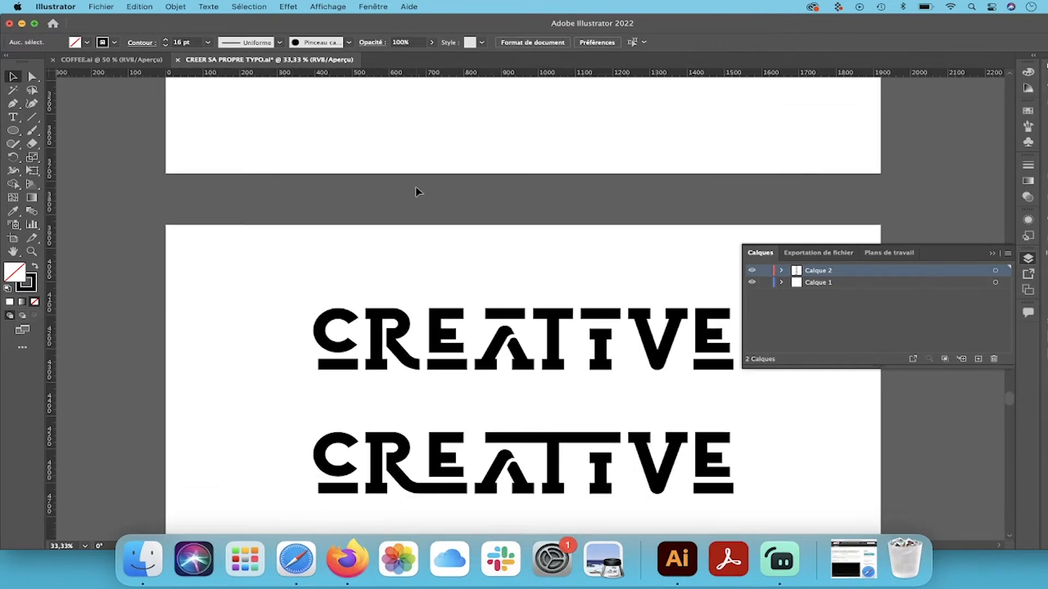
scroll(418, 191, "down", 4)
key("super+minus")
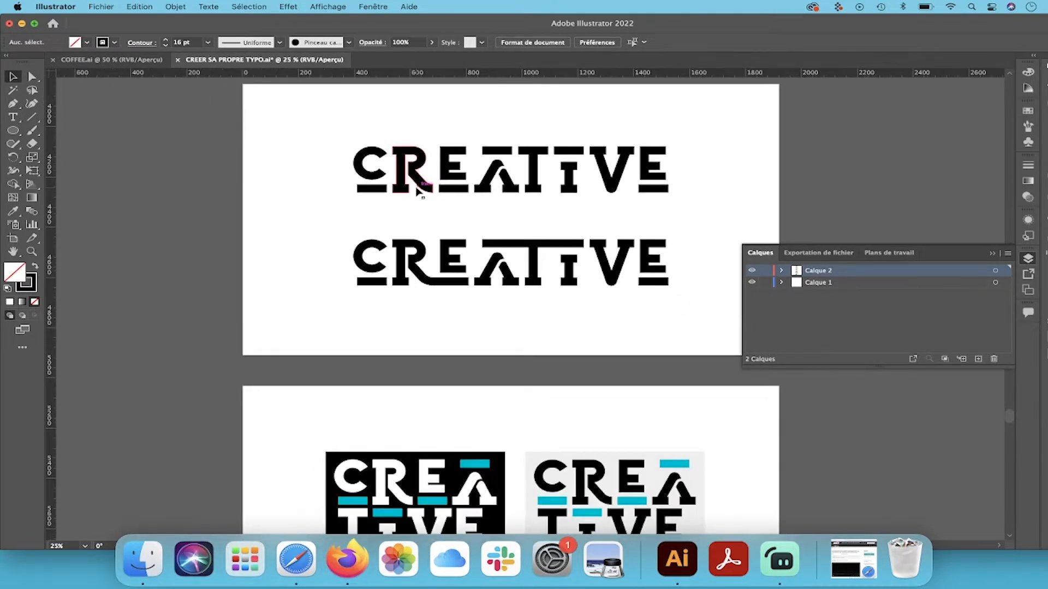
scroll(419, 191, "down", 3)
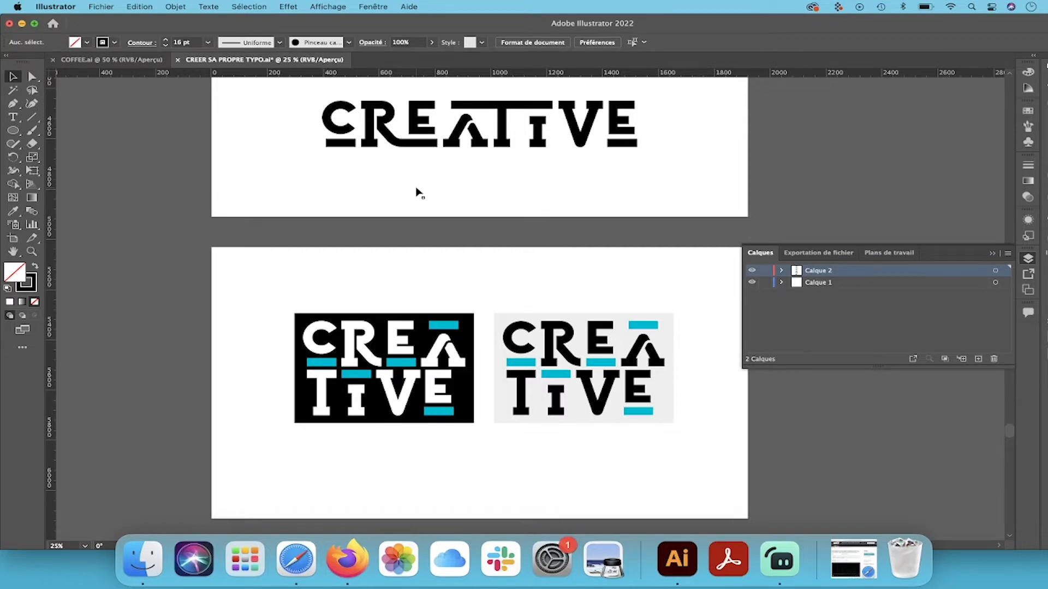
key("super+minus")
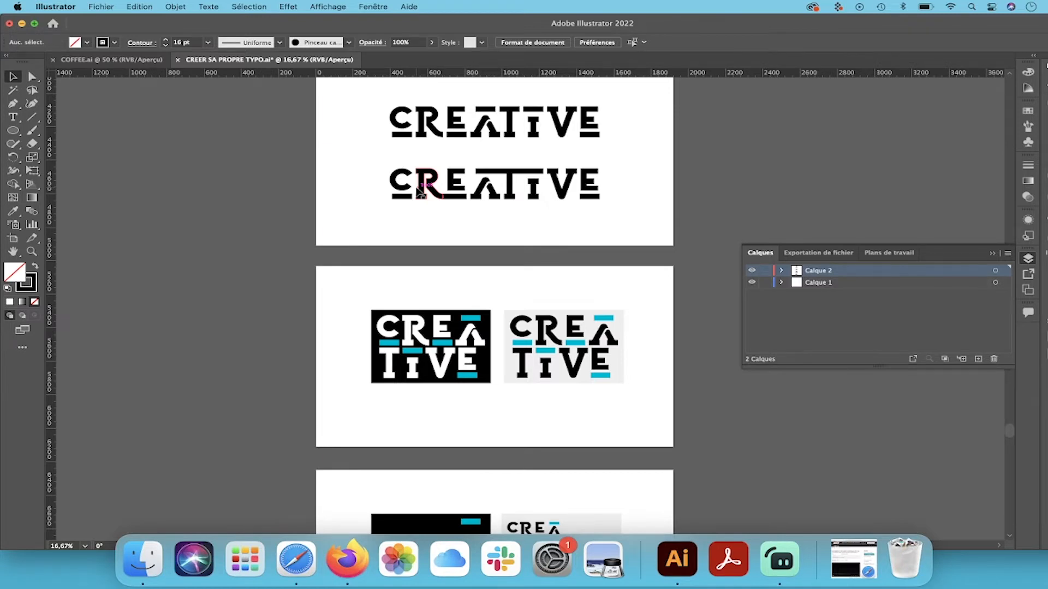
scroll(420, 192, "down", 5)
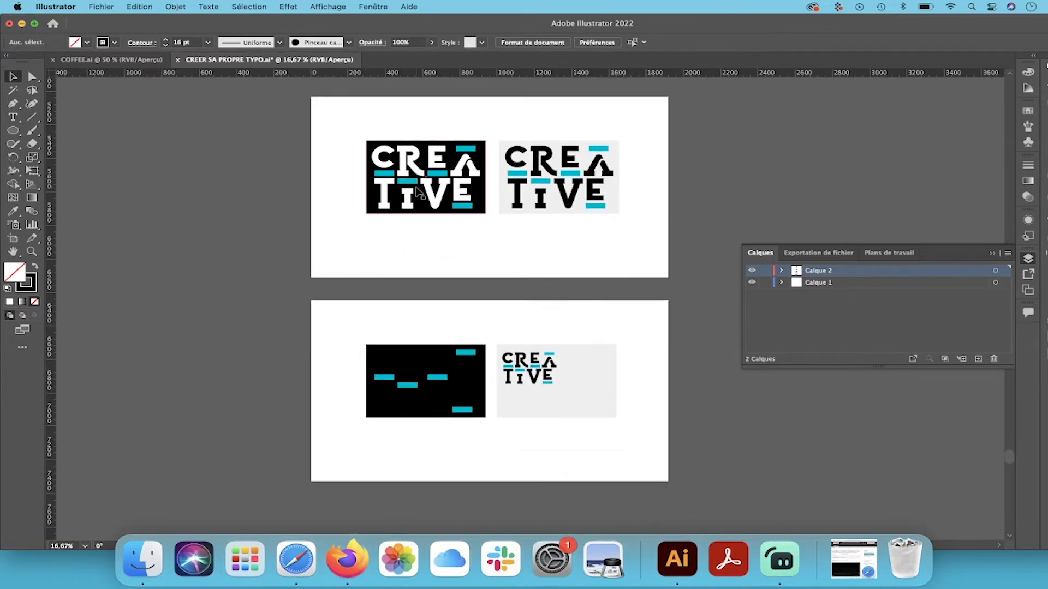
scroll(418, 191, "up", 12)
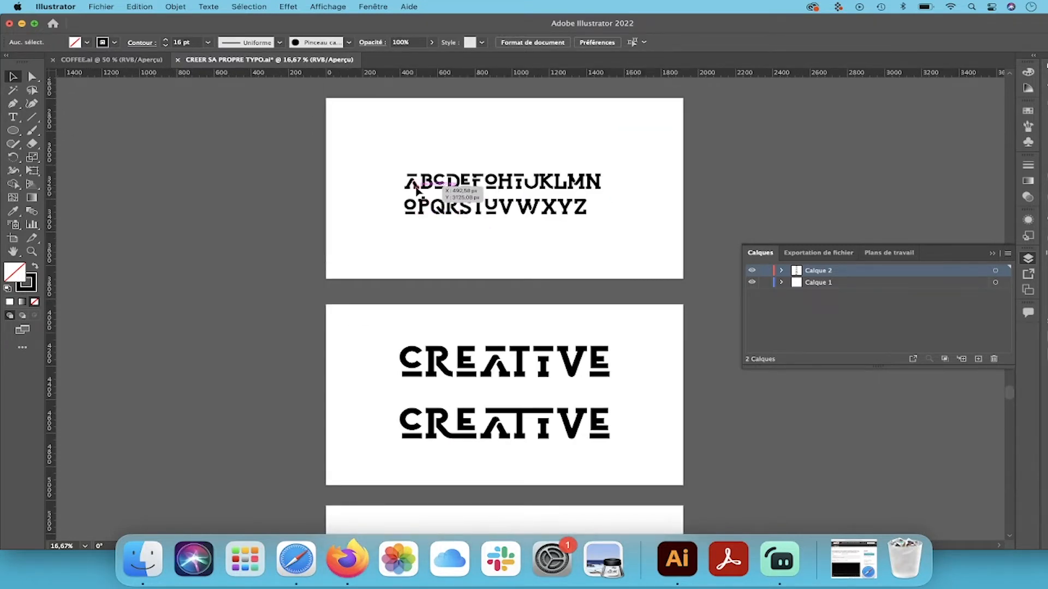
scroll(417, 190, "down", 6)
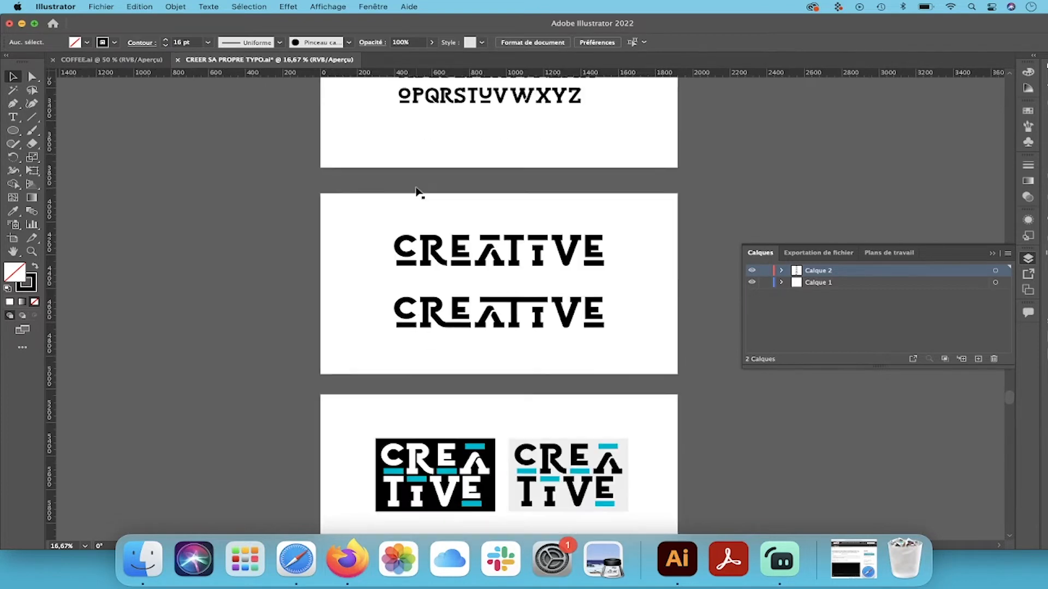